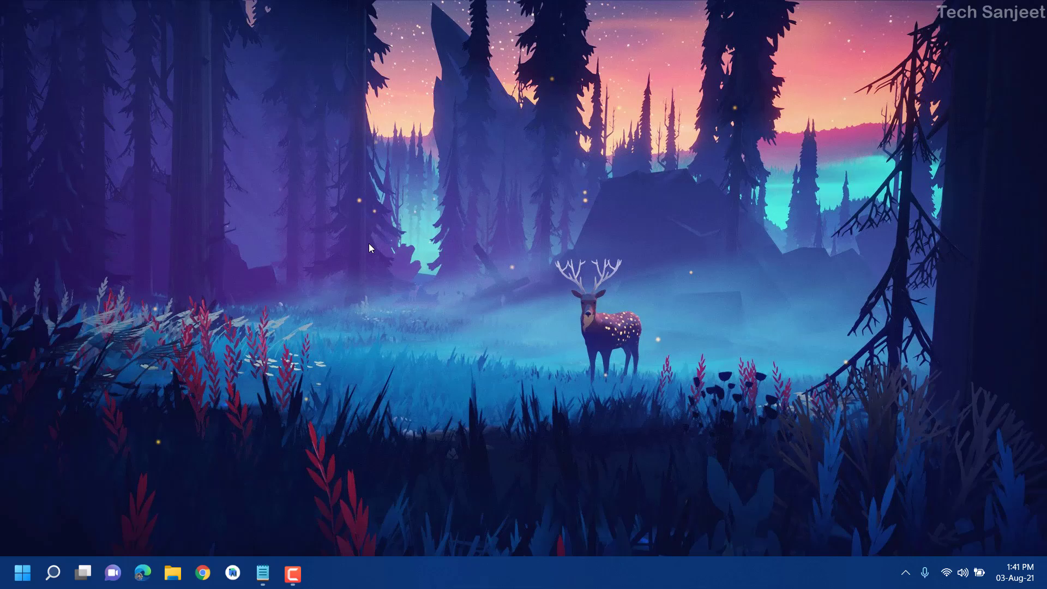
- Open Local Disk (C:) Properties from This PC, showing 303 GB used and 226 GB free
key(super+e)
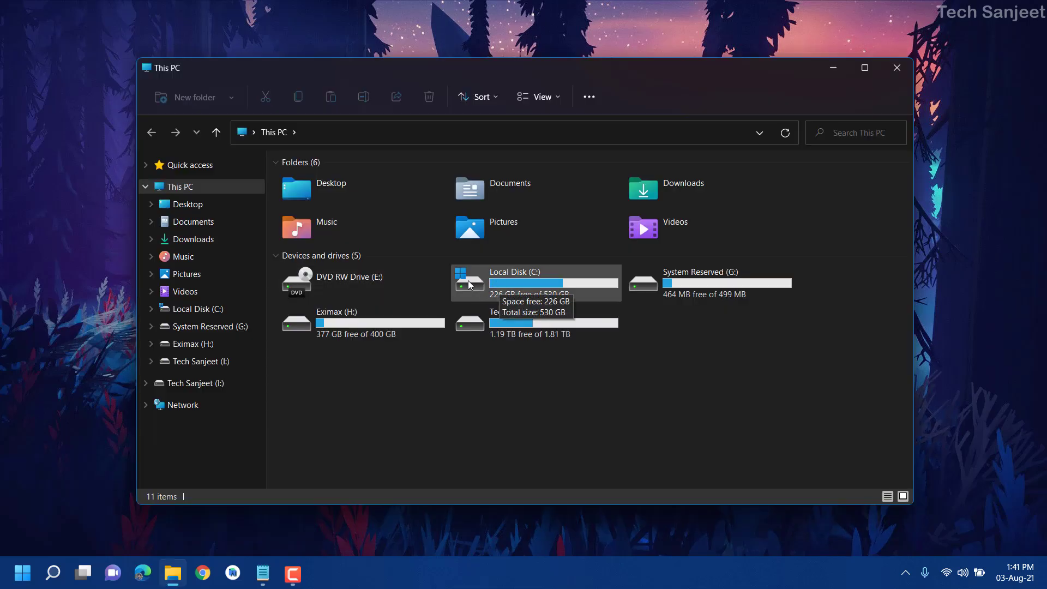
right_click(511, 289)
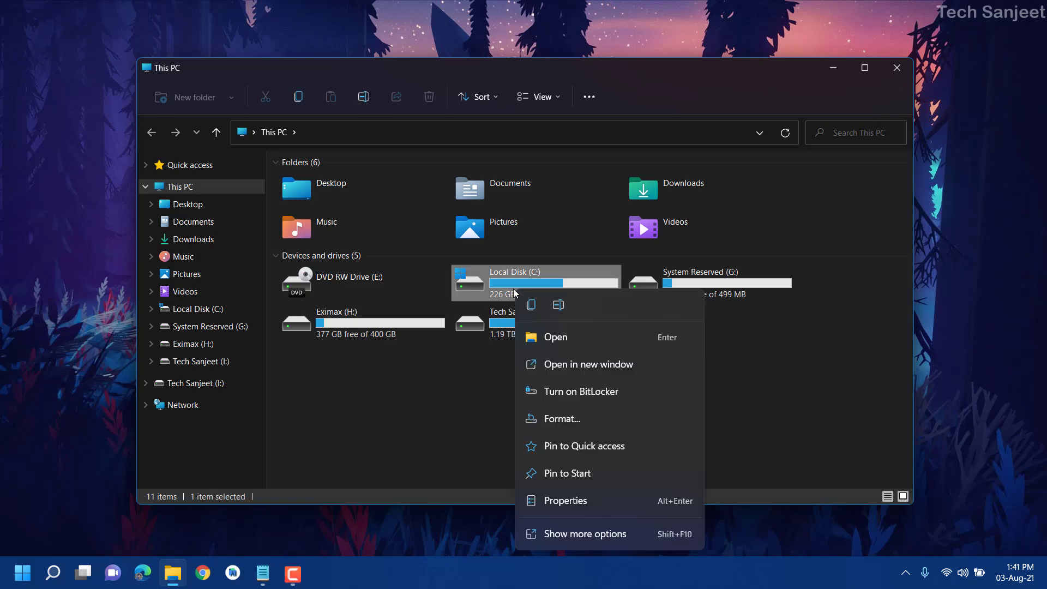
click(567, 498)
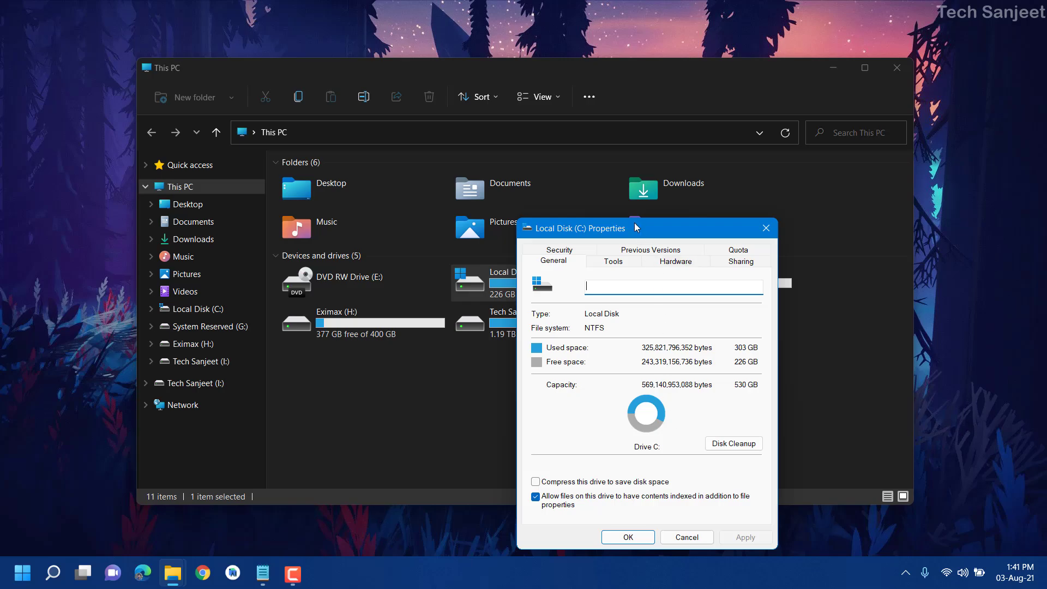
drag(633, 227, 636, 141)
- Scan drive C: with Disk Cleanup until it reports 33.9 GB to free, then bring up Task Manager
click(730, 357)
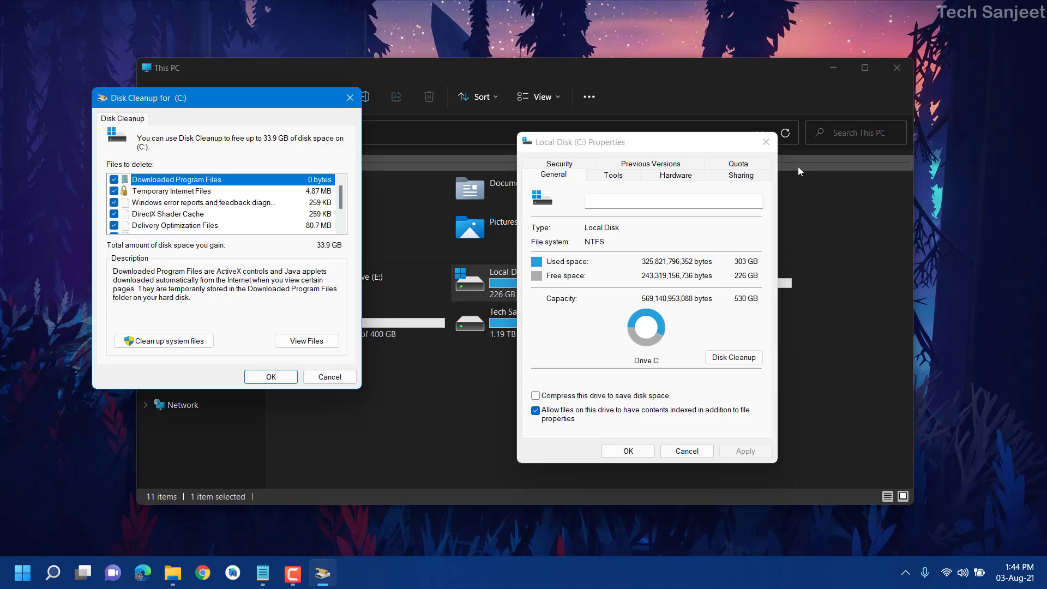
key(ctrl+shift+Escape)
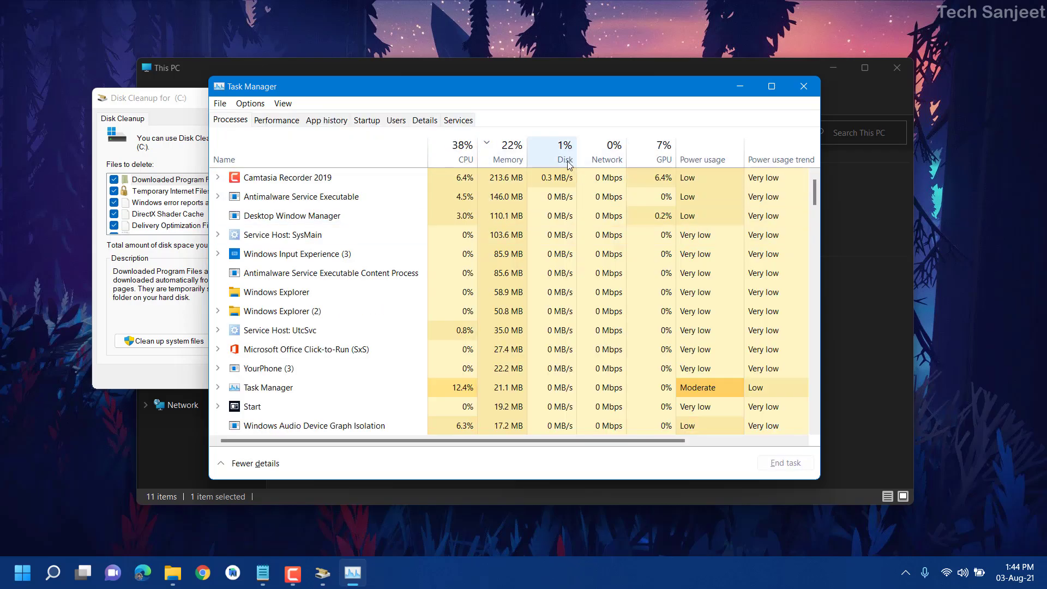
click(803, 86)
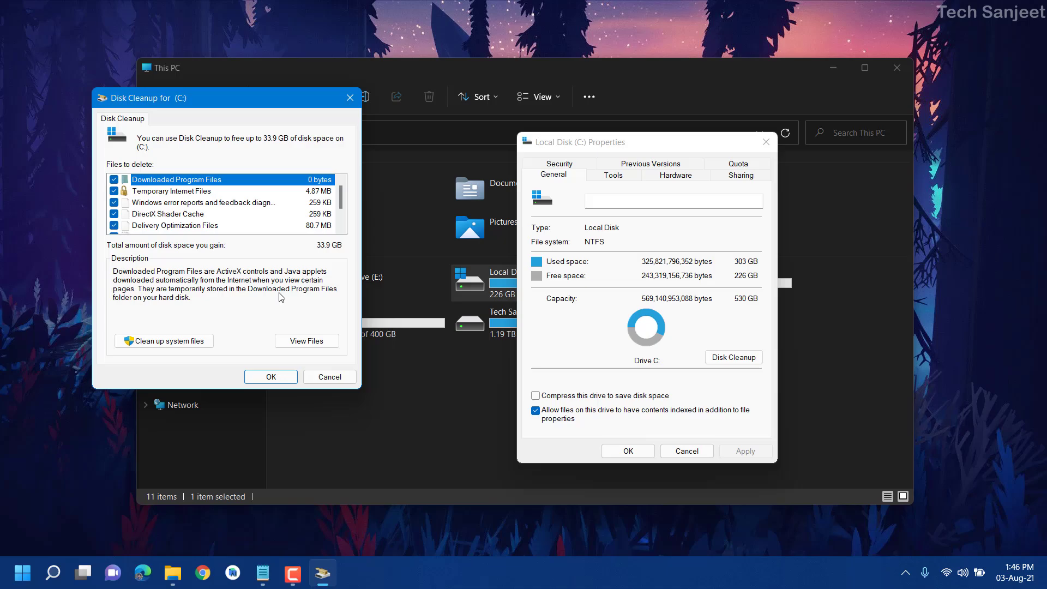
- Permanently delete the checked junk files on C:, raising free space from 226 GB to 260 GB
drag(290, 105, 419, 159)
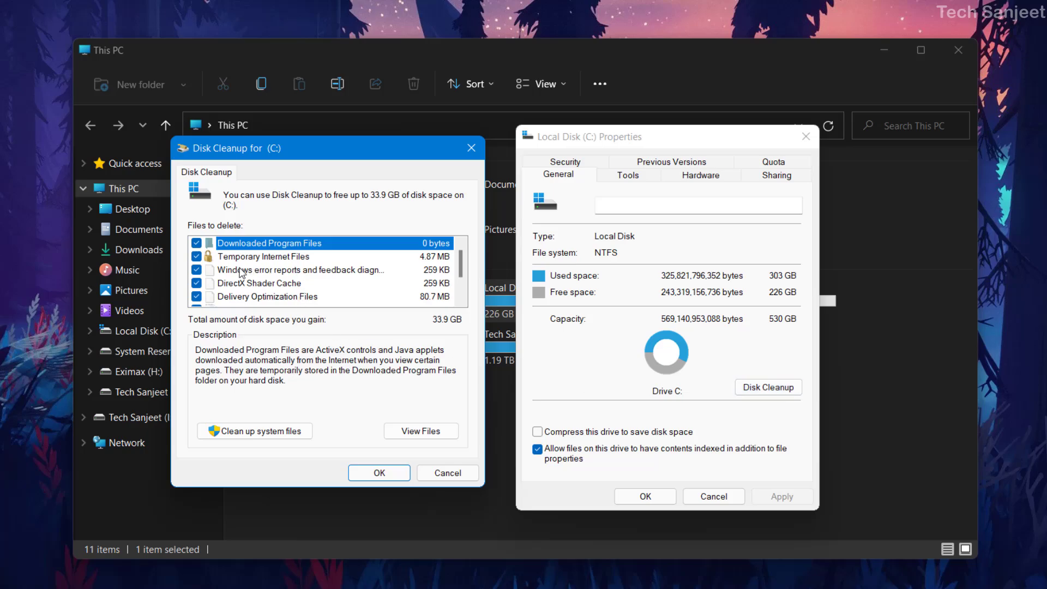
scroll(253, 278, down, 1)
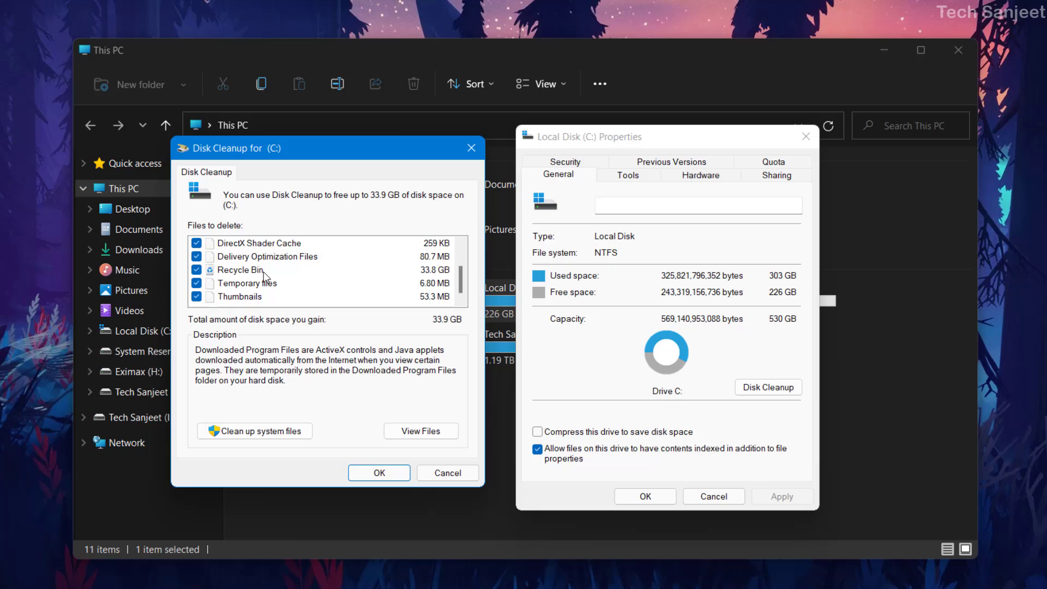
click(379, 472)
click(551, 314)
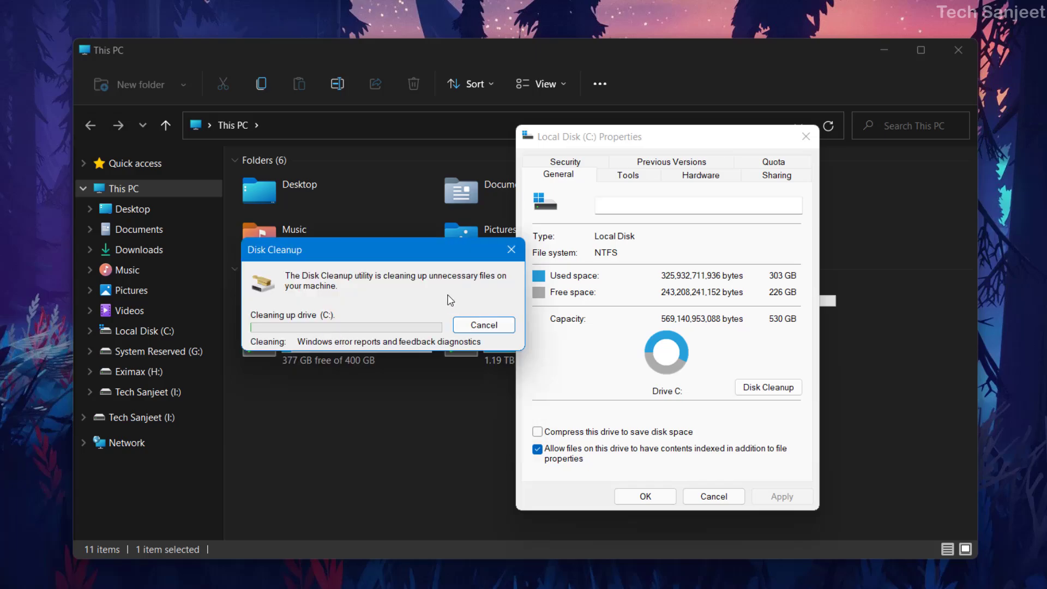
click(747, 388)
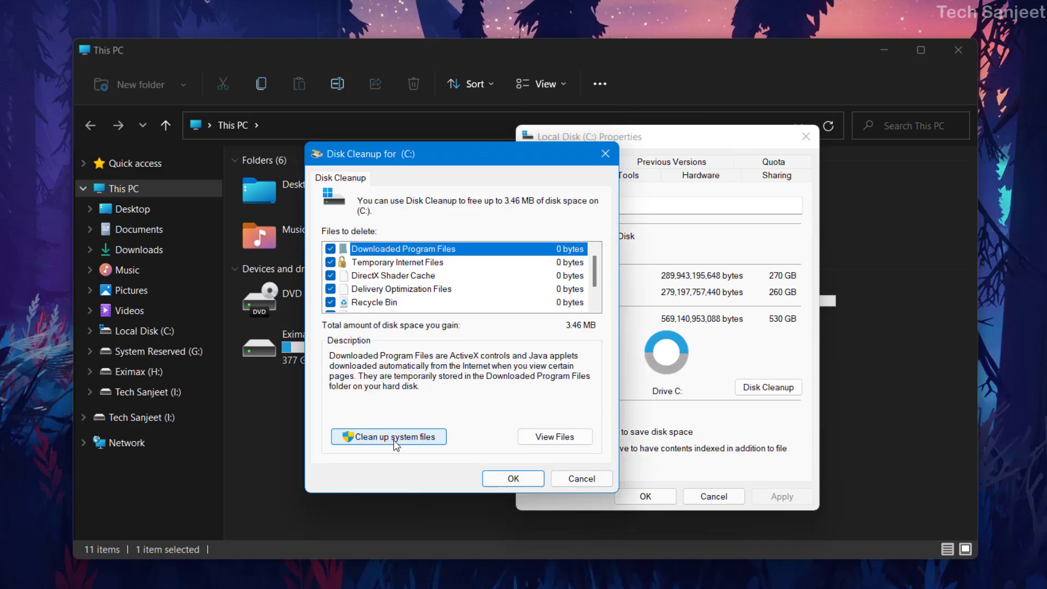
- Rescan C: with system files and tick Windows Update Cleanup and Windows upgrade log files (6.51 GB)
click(417, 439)
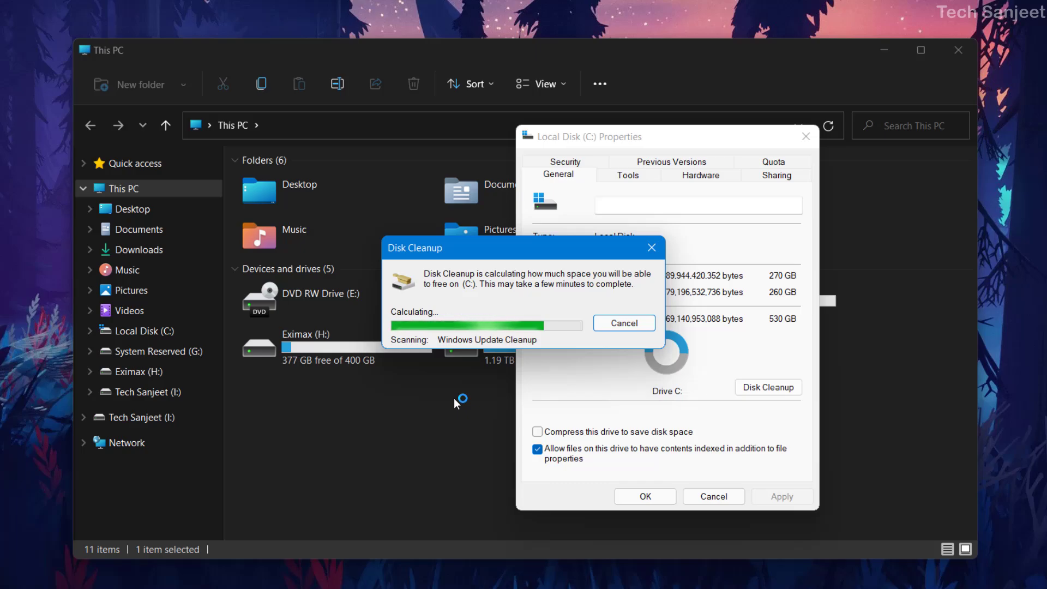
drag(122, 2, 374, 160)
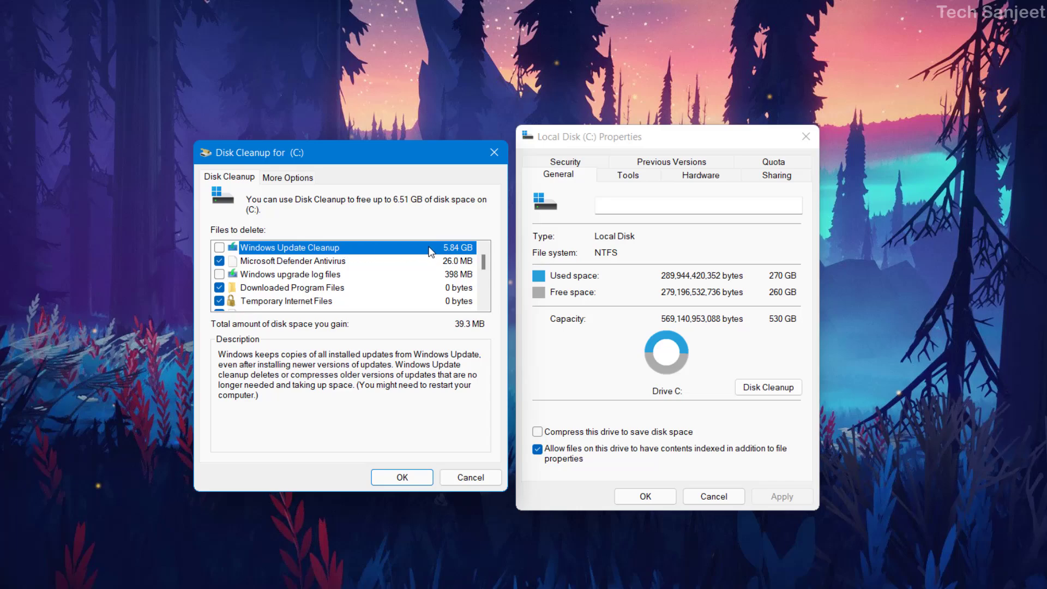
click(219, 247)
click(219, 274)
scroll(297, 291, down, 2)
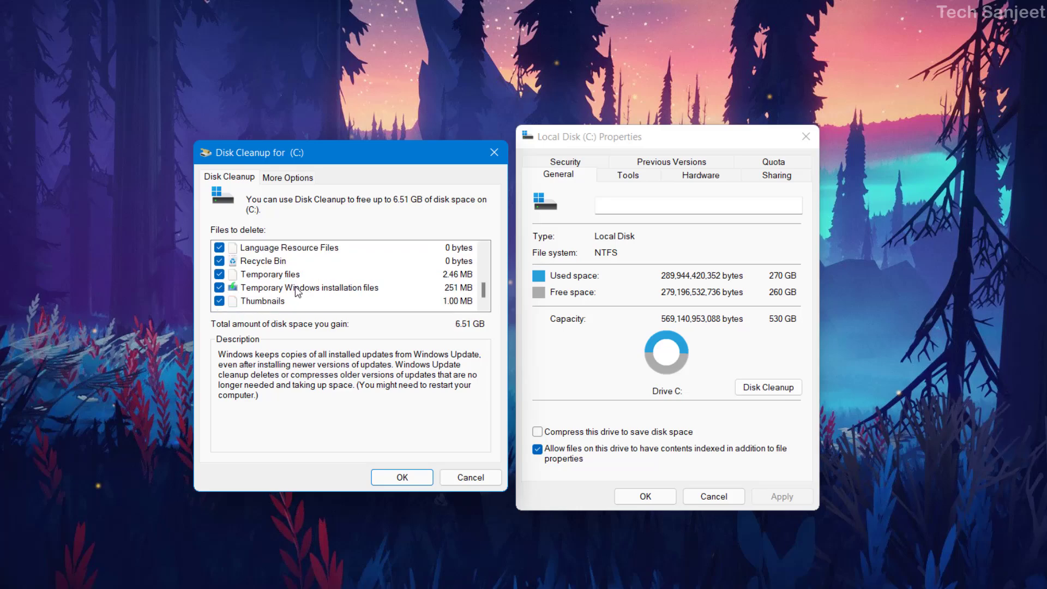
scroll(299, 289, up, 4)
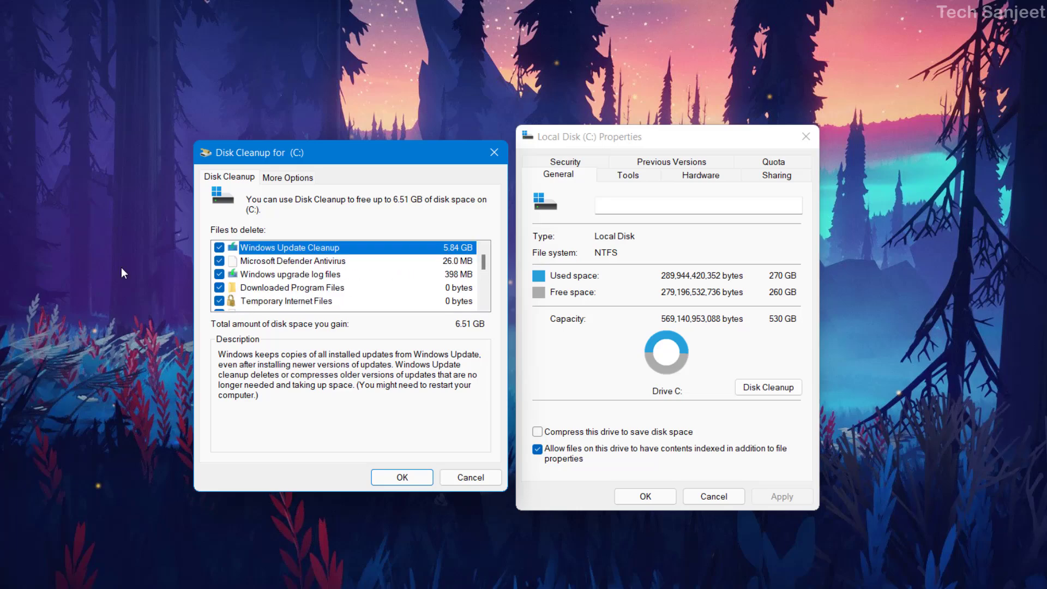
key(super+e)
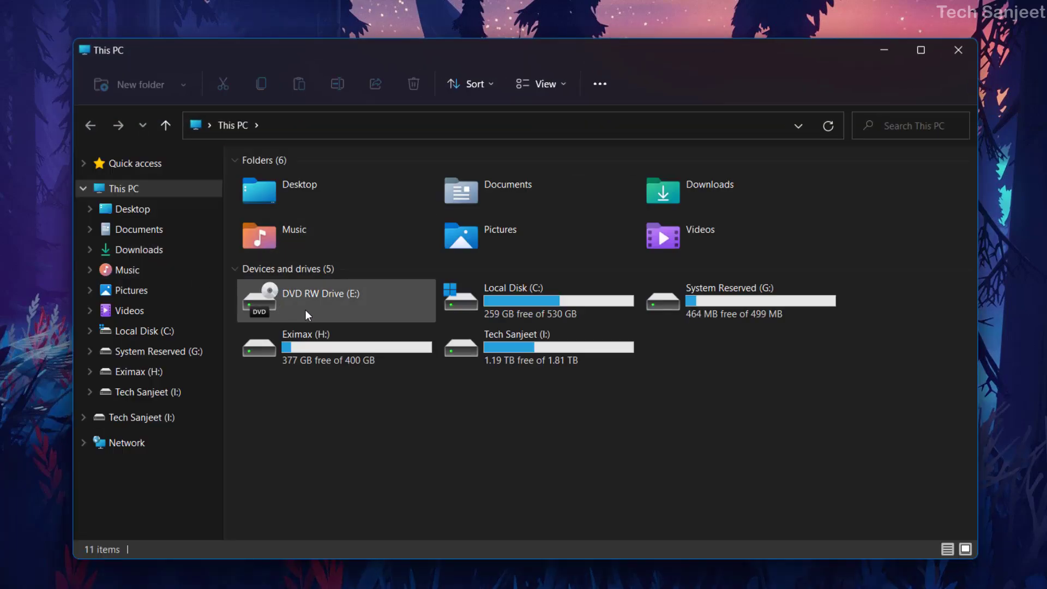
- Open Local Disk (C:) in File Explorer and browse its 20 top-level items
click(513, 298)
double_click(512, 298)
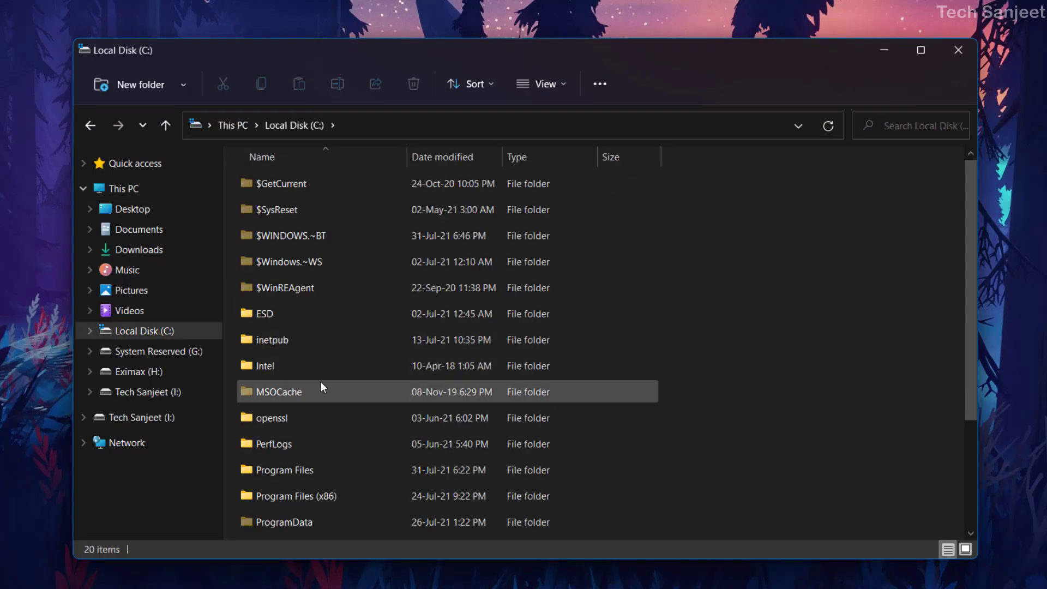
scroll(342, 387, down, 3)
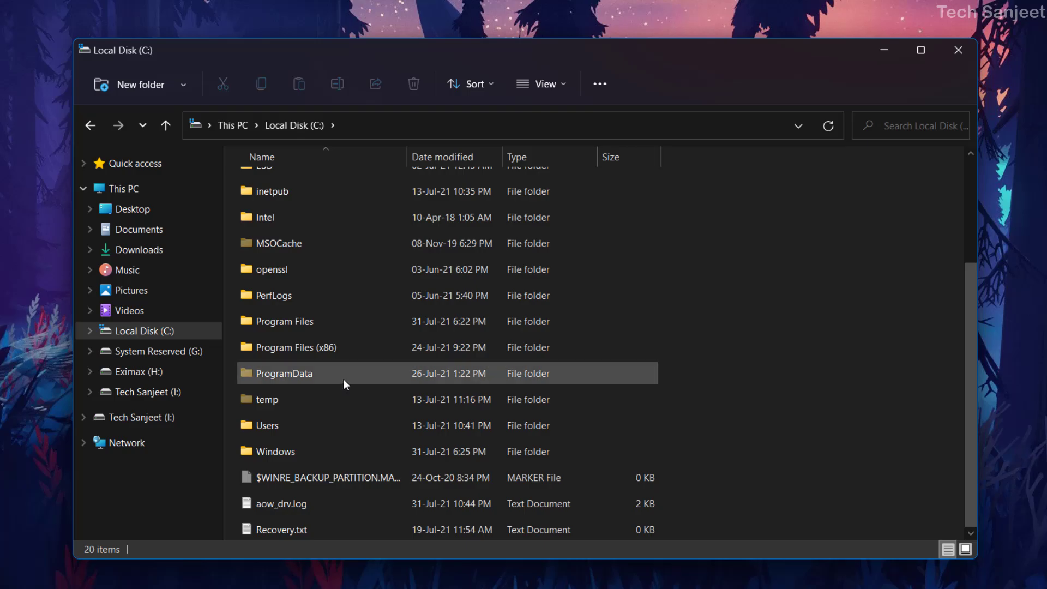
scroll(343, 381, up, 3)
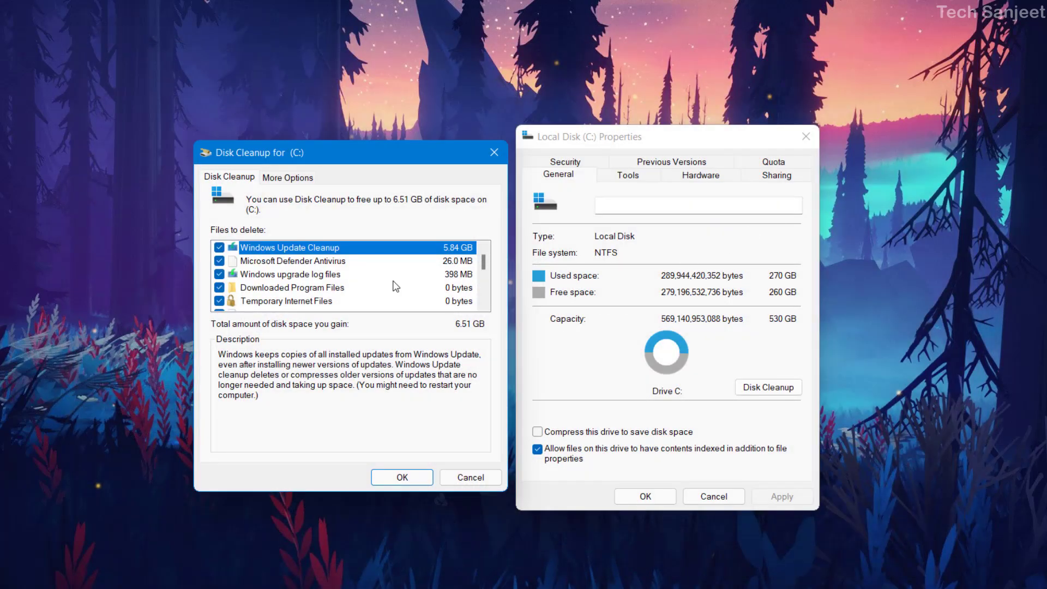
scroll(395, 287, down, 5)
scroll(229, 306, up, 5)
scroll(274, 286, down, 5)
- Permanently delete the 6.51 GB of checked system files, bringing C: free space to 262 GB
click(402, 477)
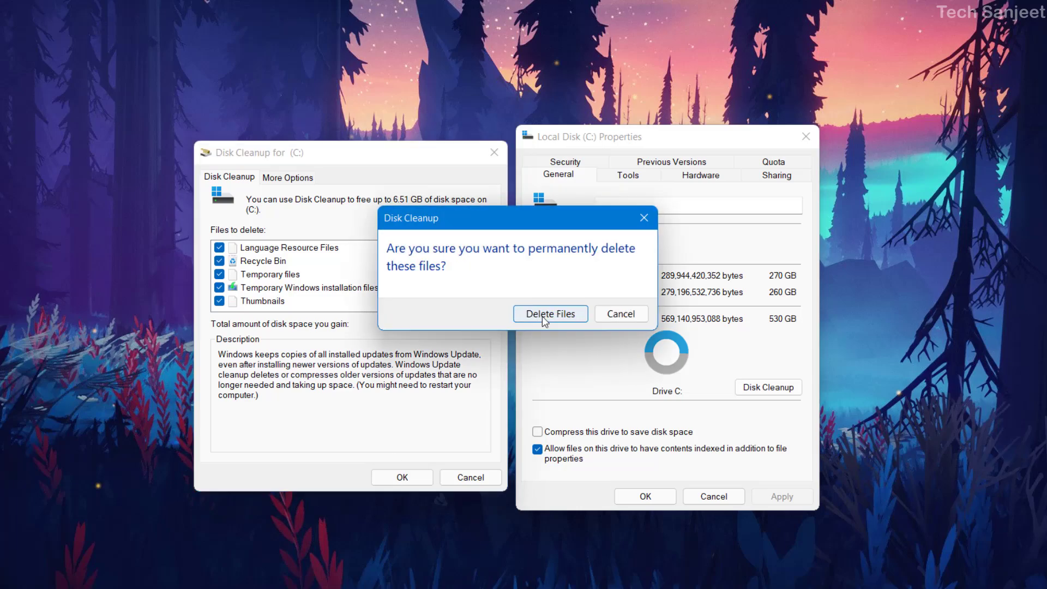
click(550, 313)
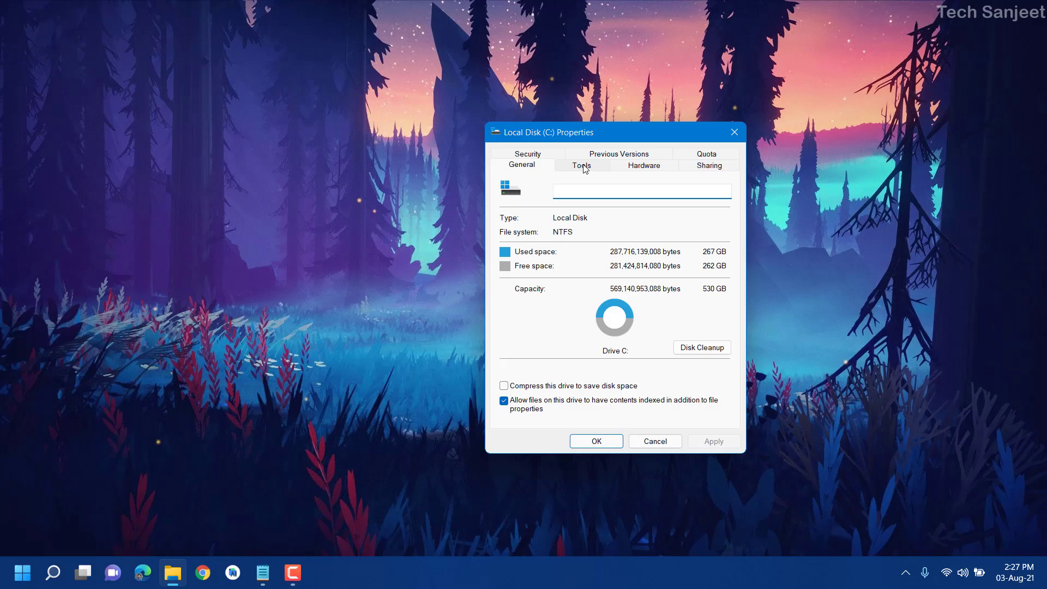
- Launch Optimize Drives from the Tools tab of the C: drive's Properties
click(587, 167)
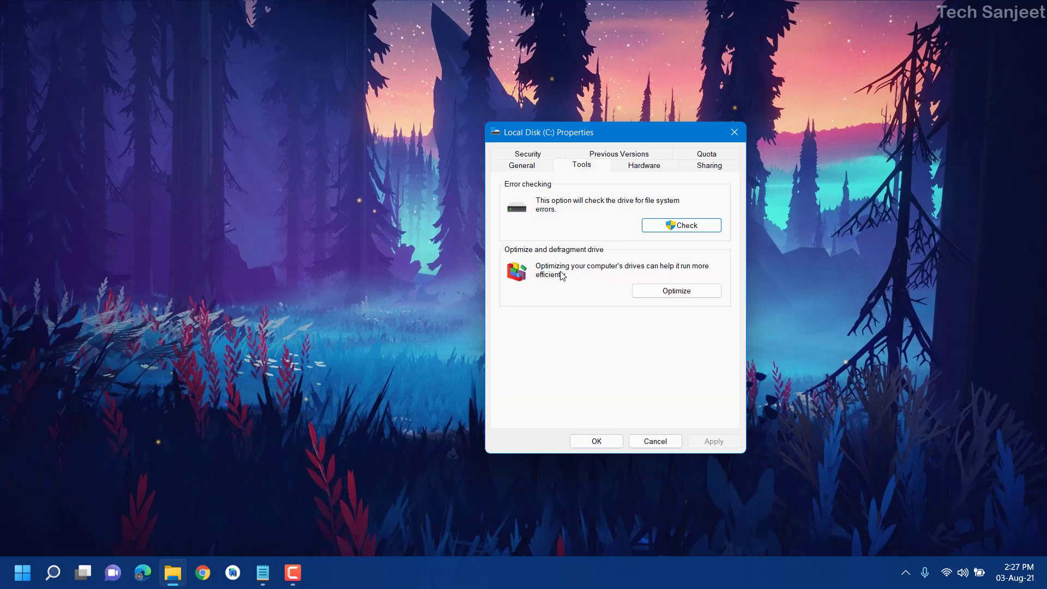
click(645, 295)
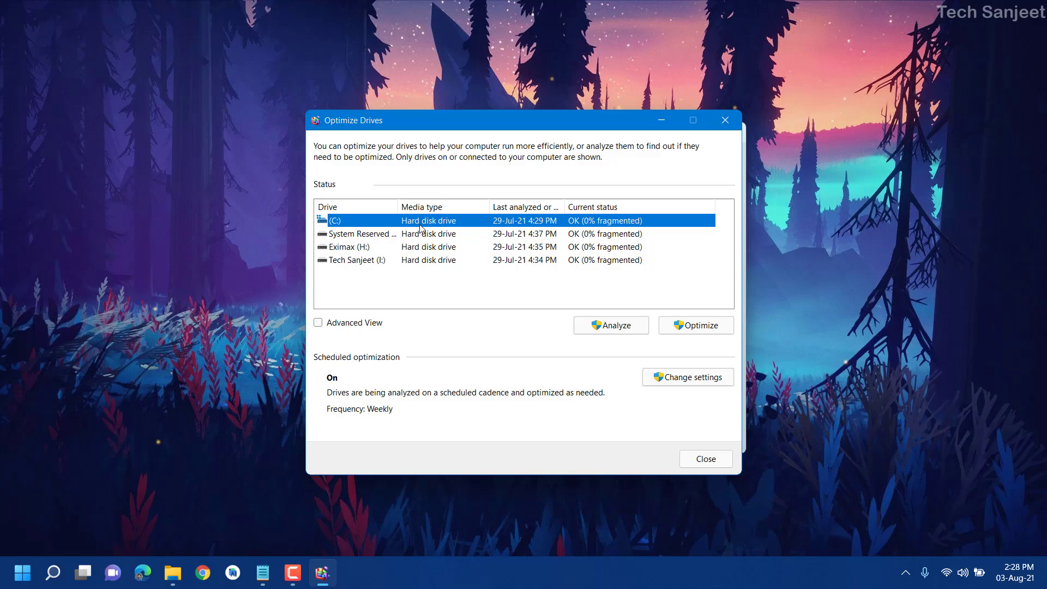
- Select drive (C:) in Optimize Drives, start its optimization, and minimize the window
click(436, 229)
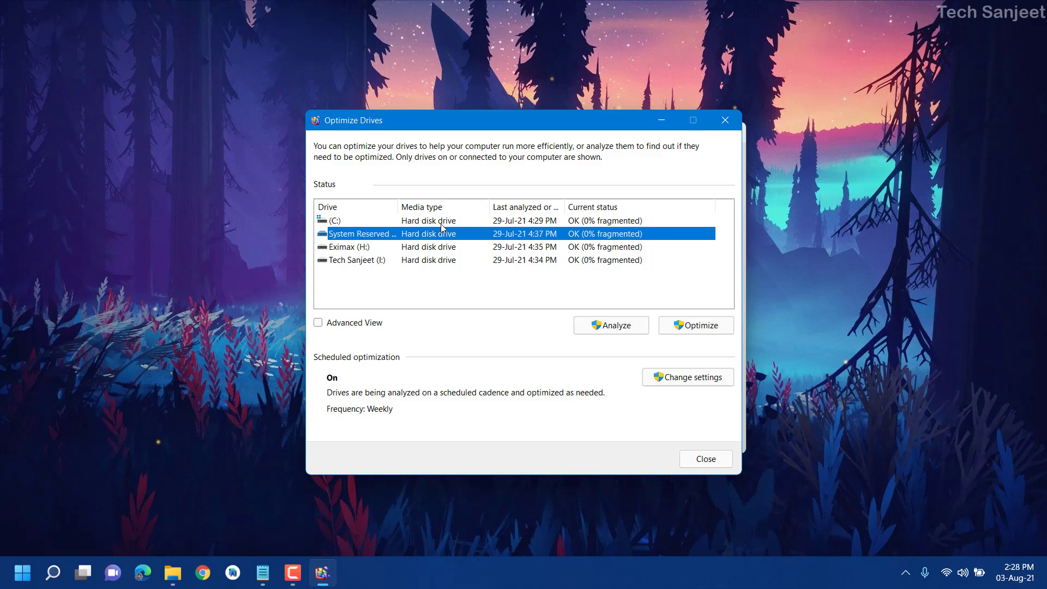
click(441, 223)
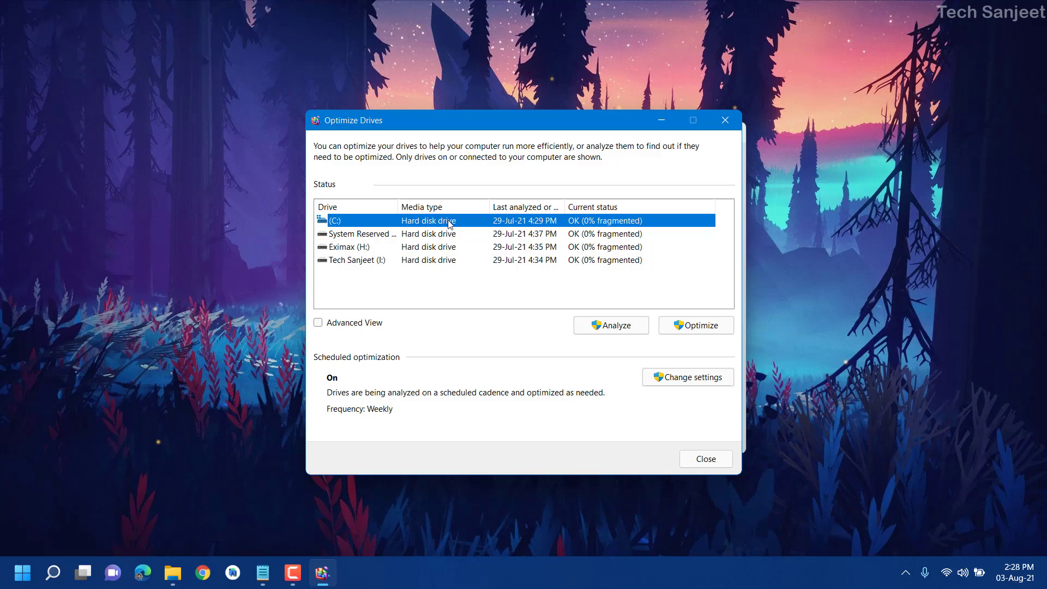
click(690, 327)
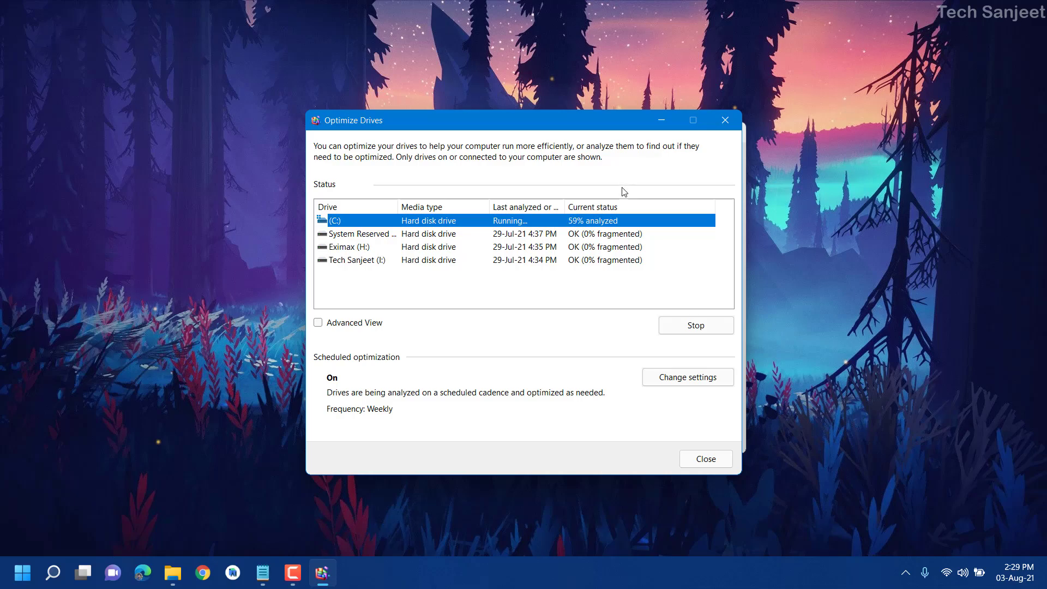
click(665, 124)
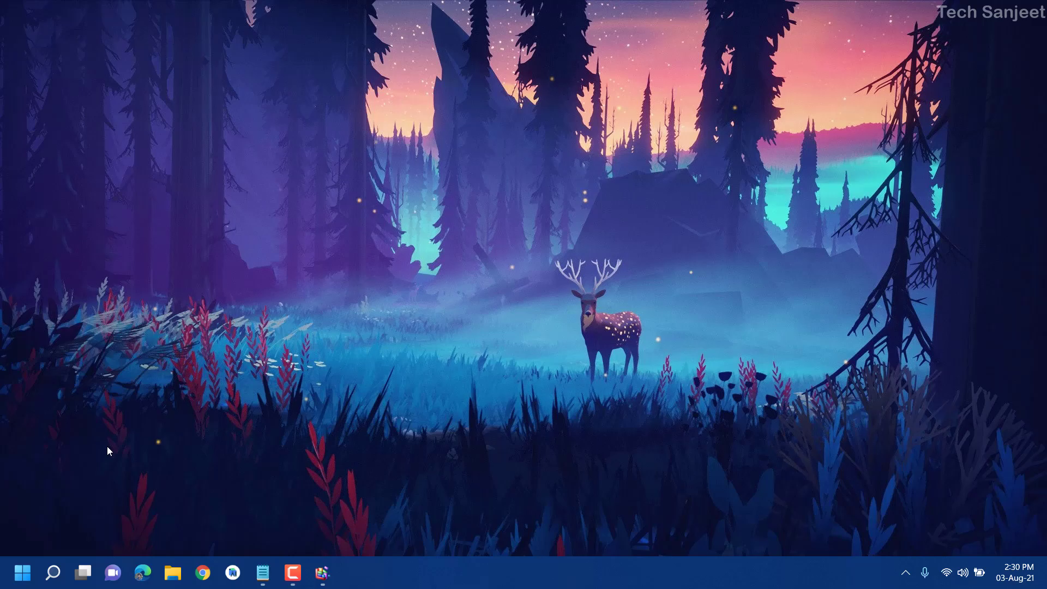
- Open the Prefetch folder with the Run command 'prefetch', granting folder access
key(super+r)
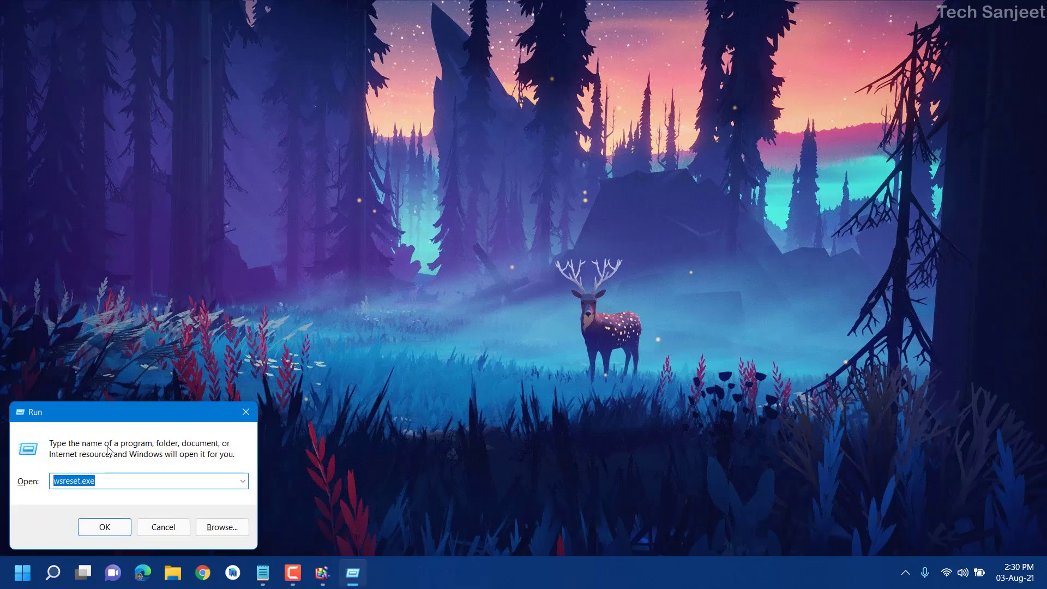
text(prefetch)
key(Return)
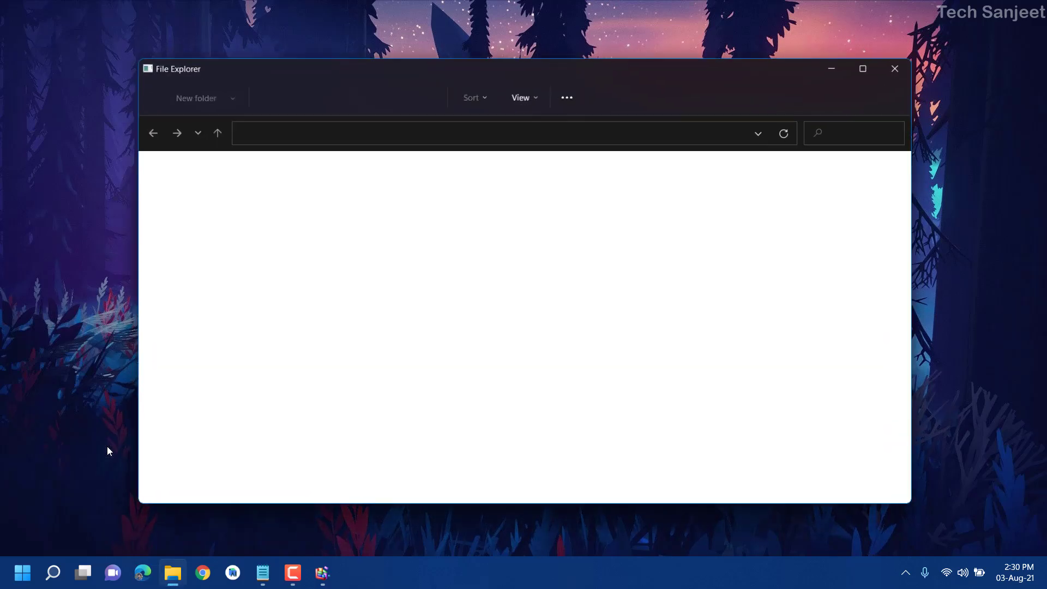
click(540, 304)
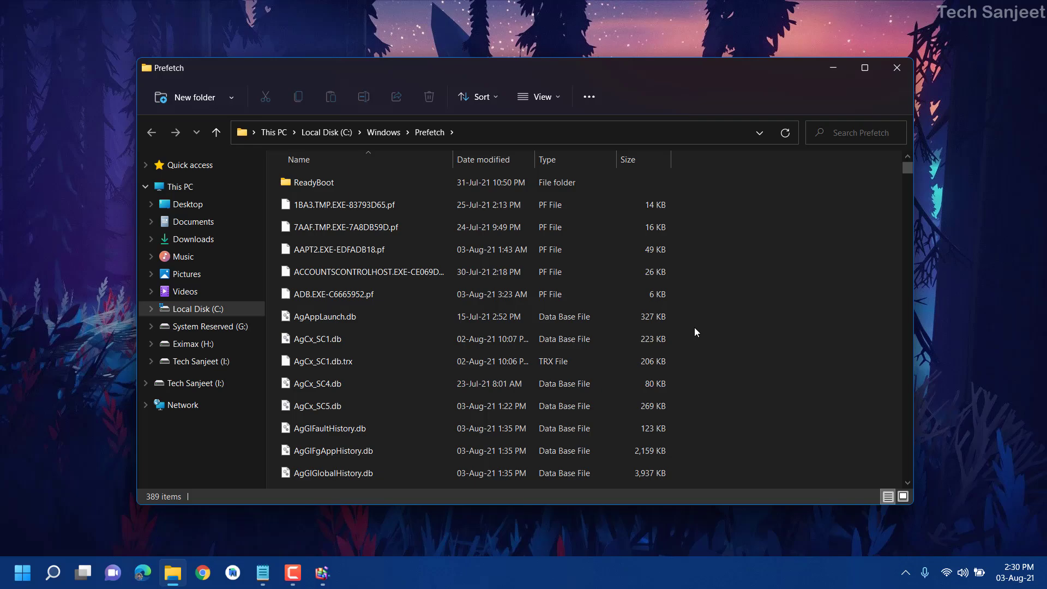
- Delete all 395 items in the Prefetch folder and close its window
key(ctrl+a)
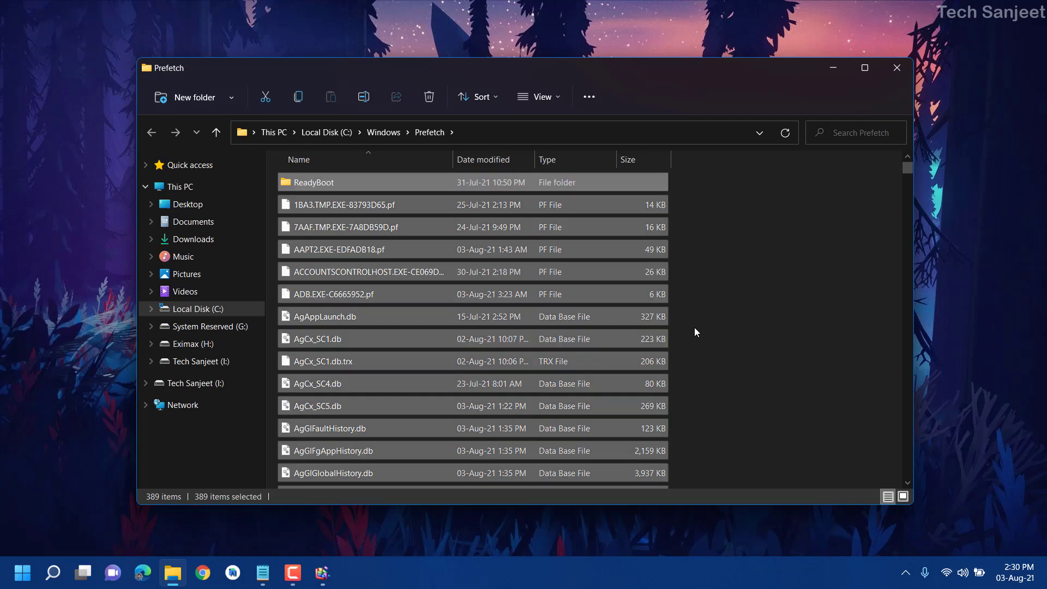
right_click(642, 276)
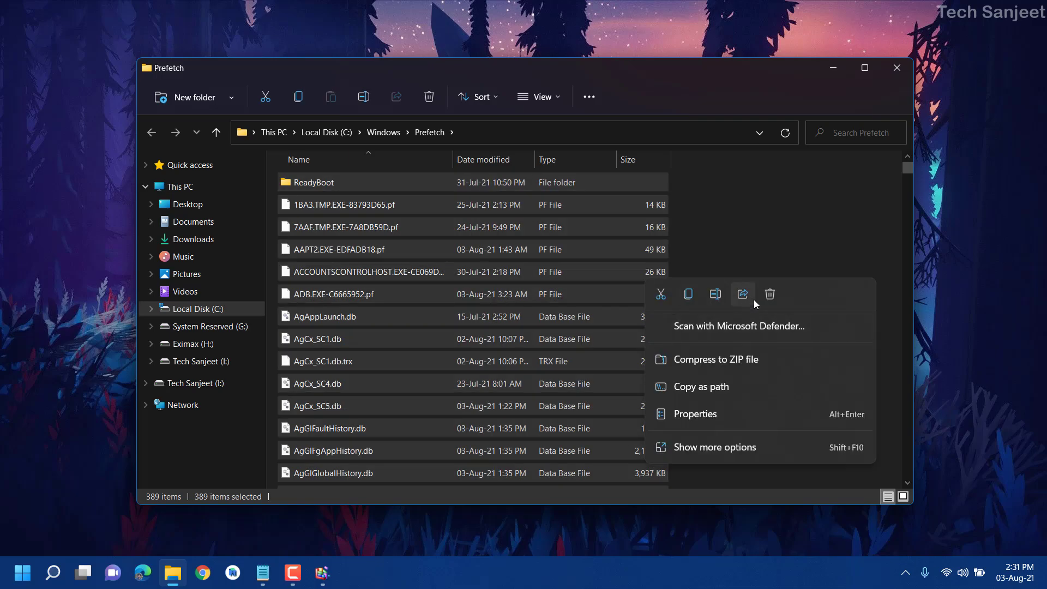
click(769, 295)
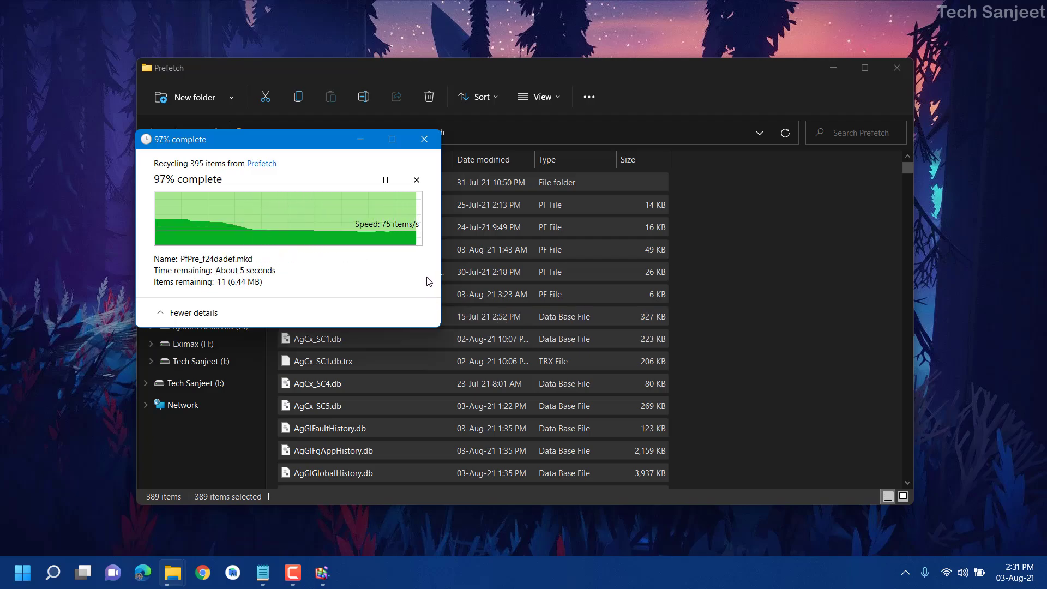
click(896, 68)
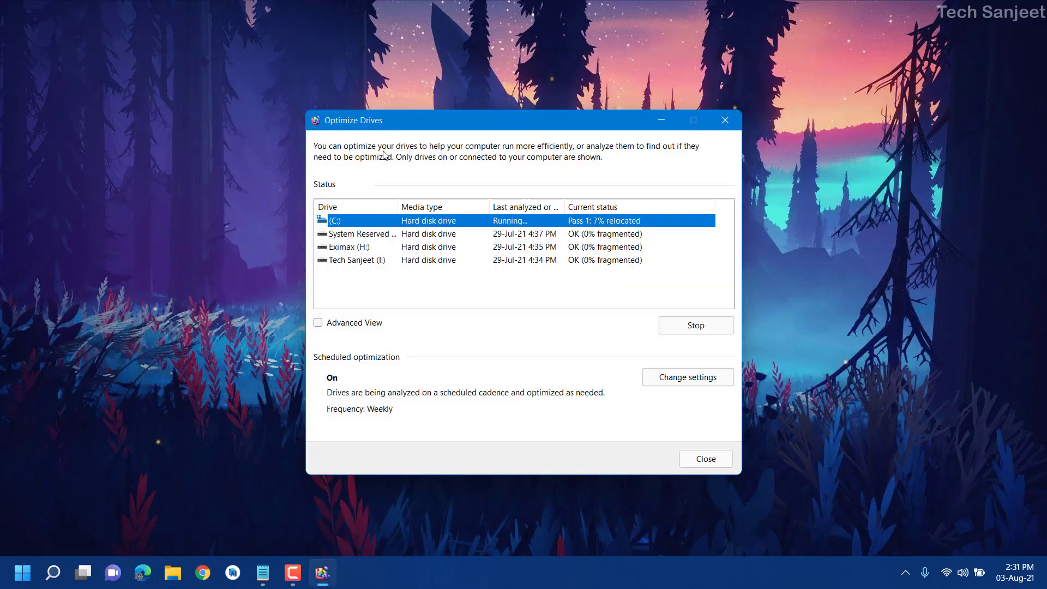